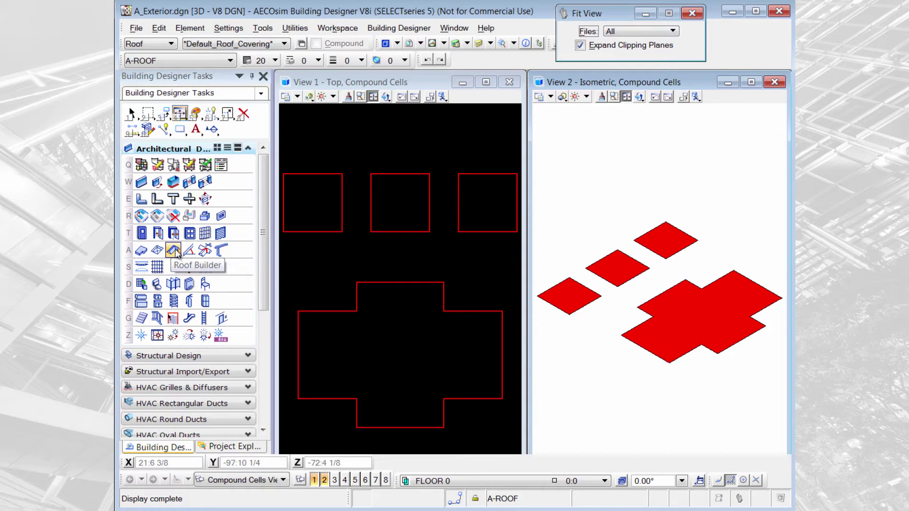
Step: Start the Roof Builder with the Roof - 04 catalog type, placed from the Bottom and using Rise : Run slope control
click(176, 251)
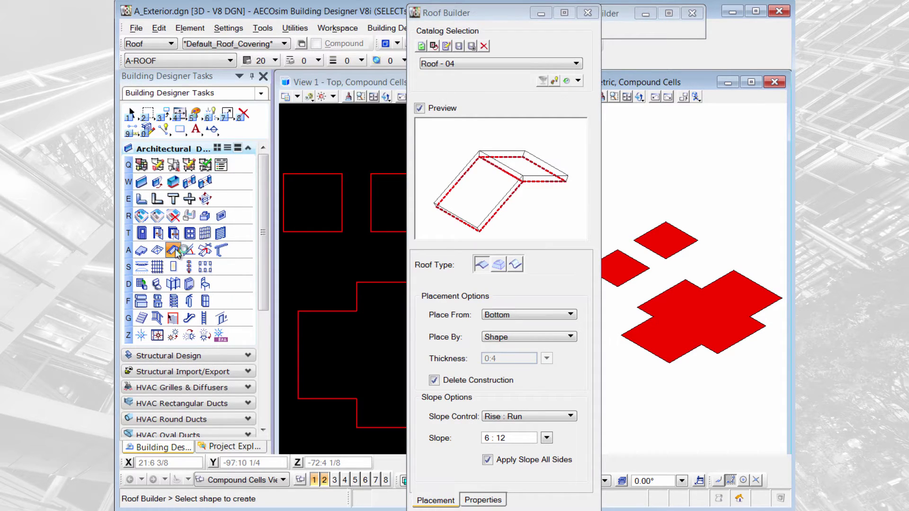
click(571, 63)
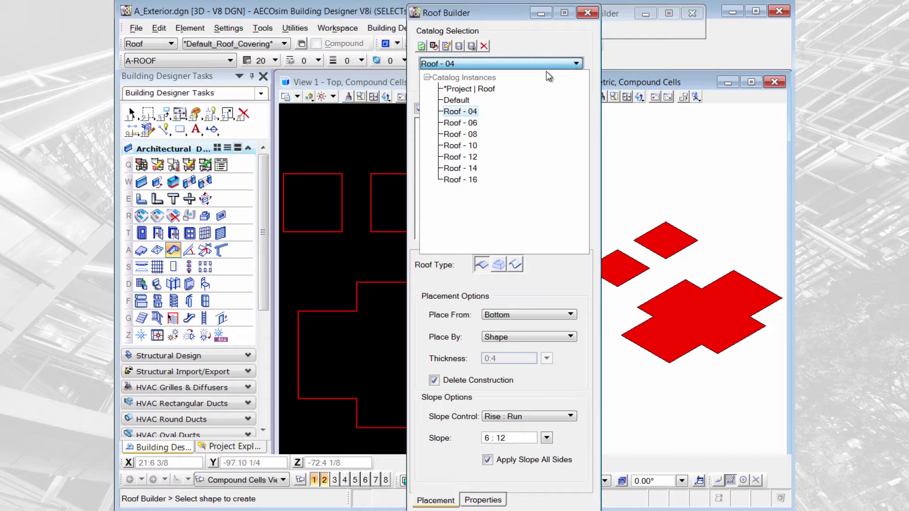
click(468, 113)
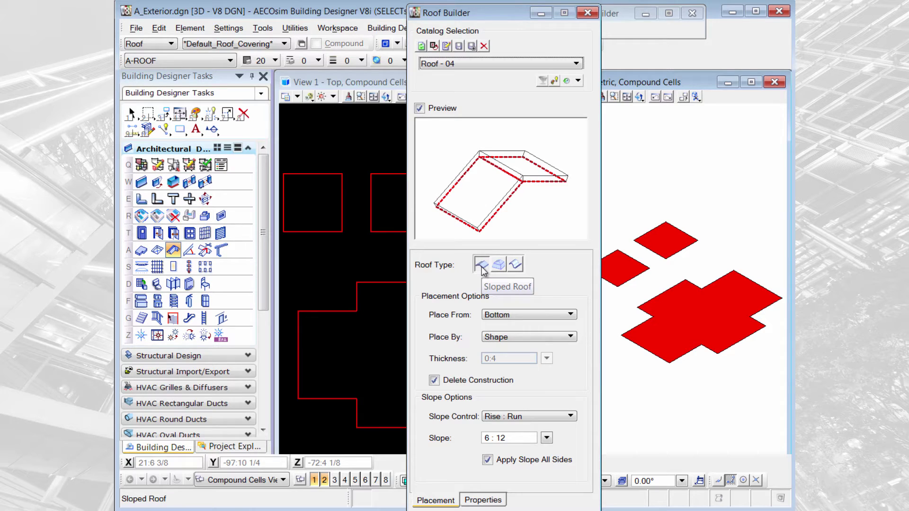
click(518, 316)
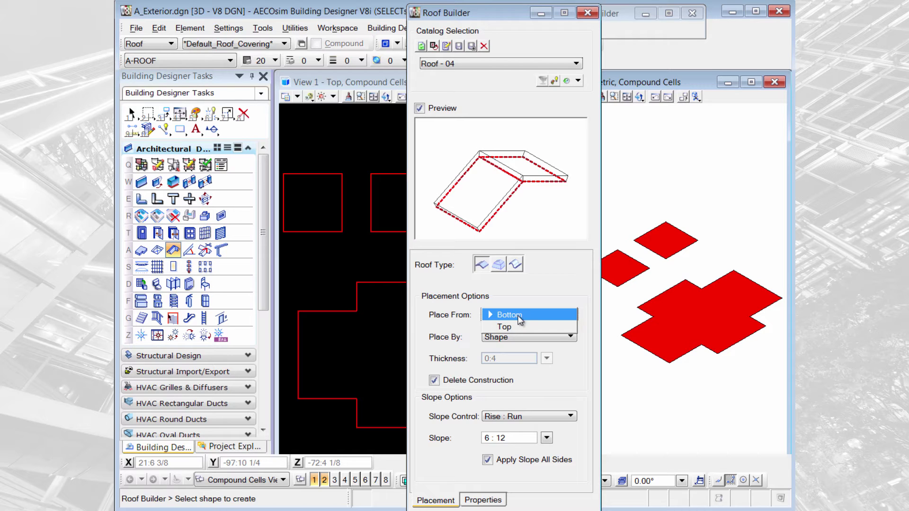
click(505, 314)
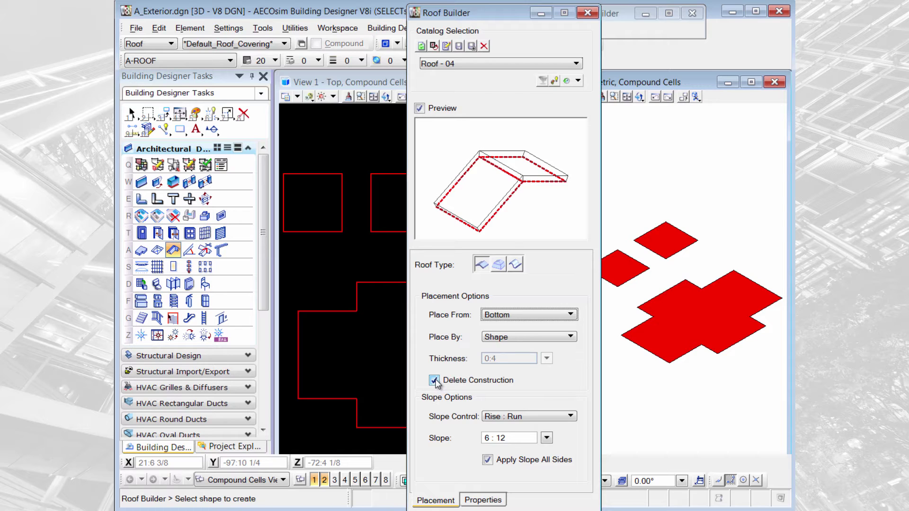
click(522, 417)
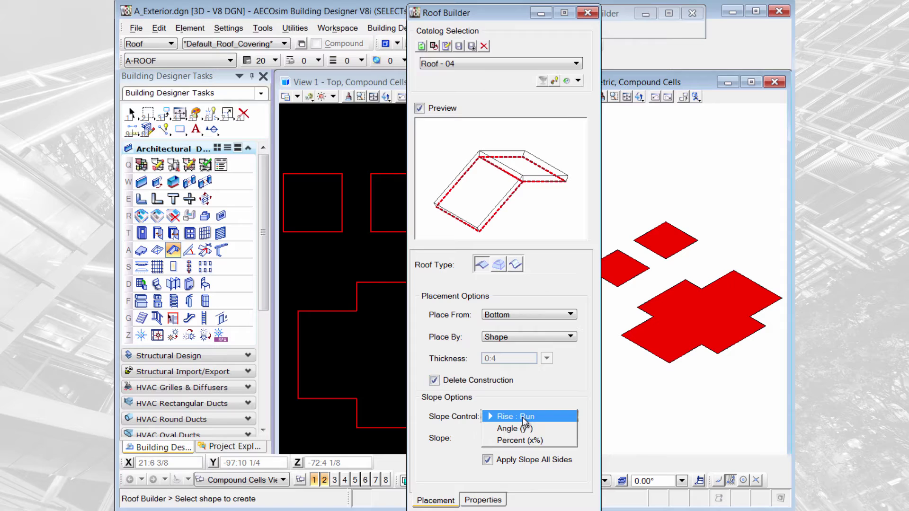
click(559, 415)
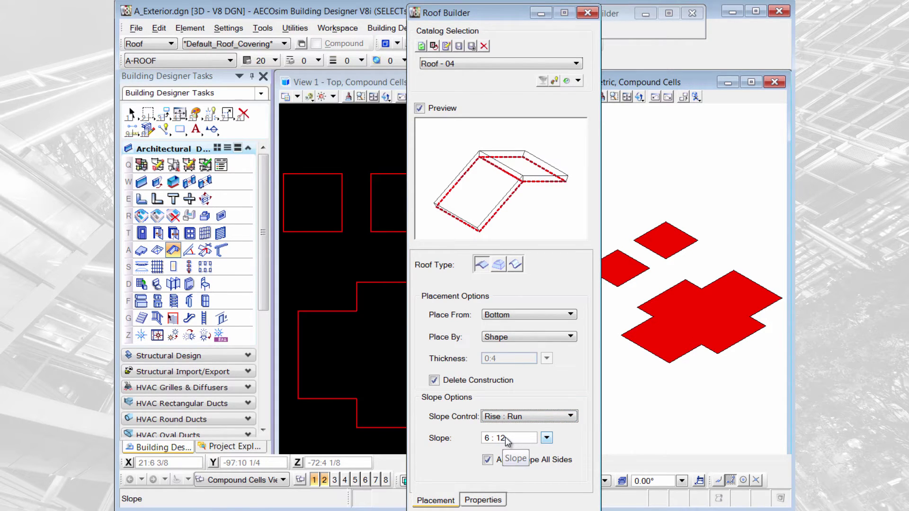
drag(487, 13, 390, 9)
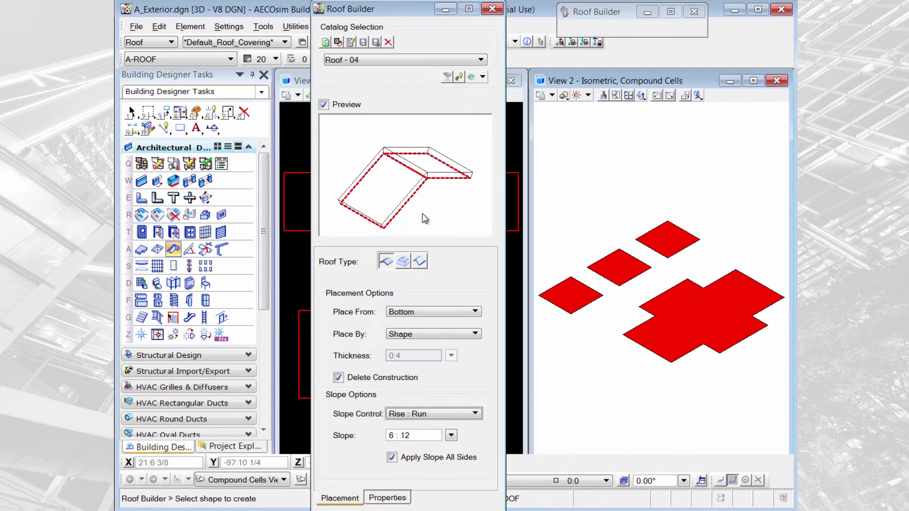
Step: Turn off applying the slope to all sides and build a single-slope roof on the first small square from one side
click(392, 458)
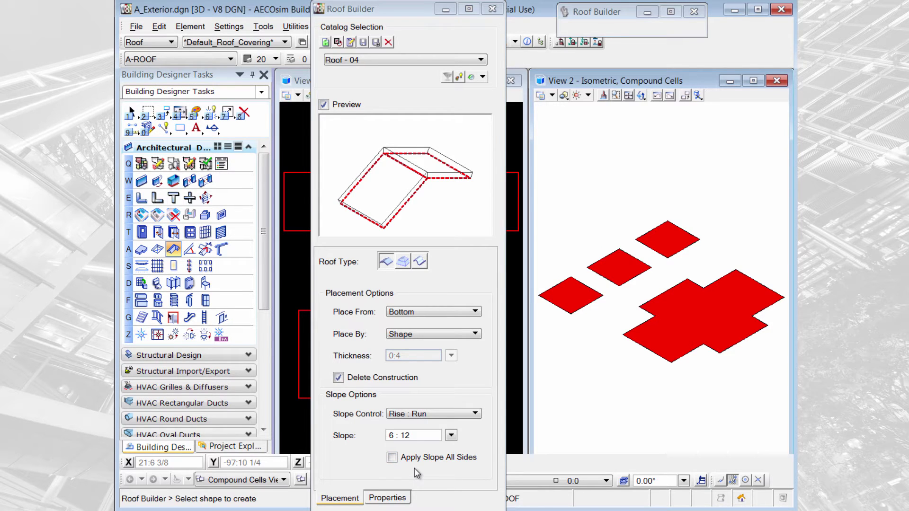
click(587, 305)
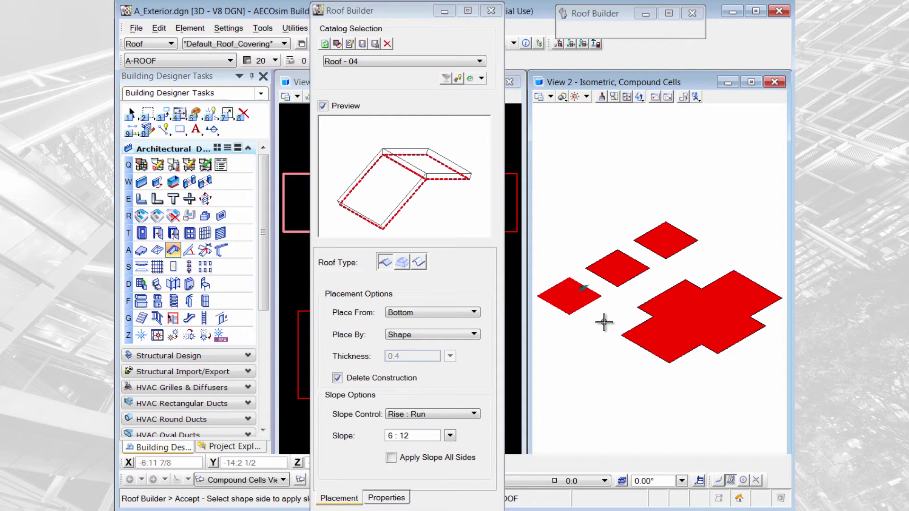
click(604, 323)
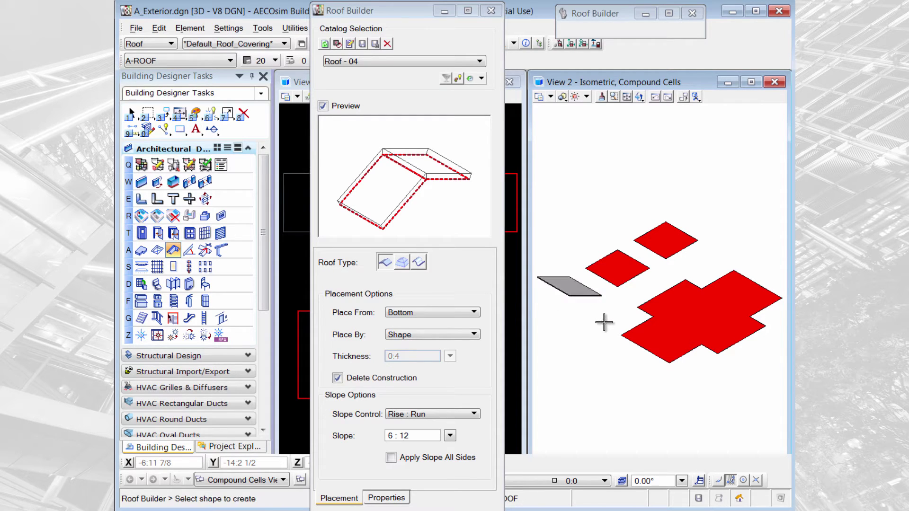
scroll(564, 299, up, 3)
scroll(564, 299, up, 2)
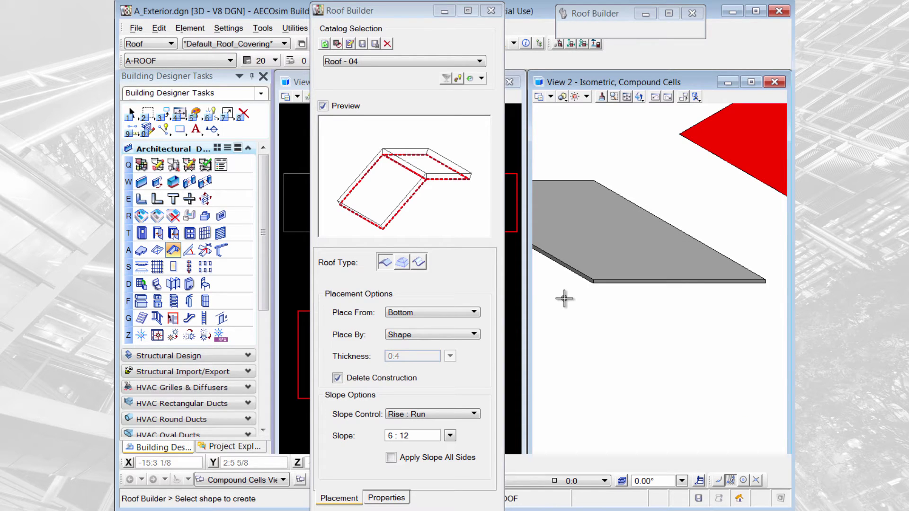
scroll(564, 299, down, 3)
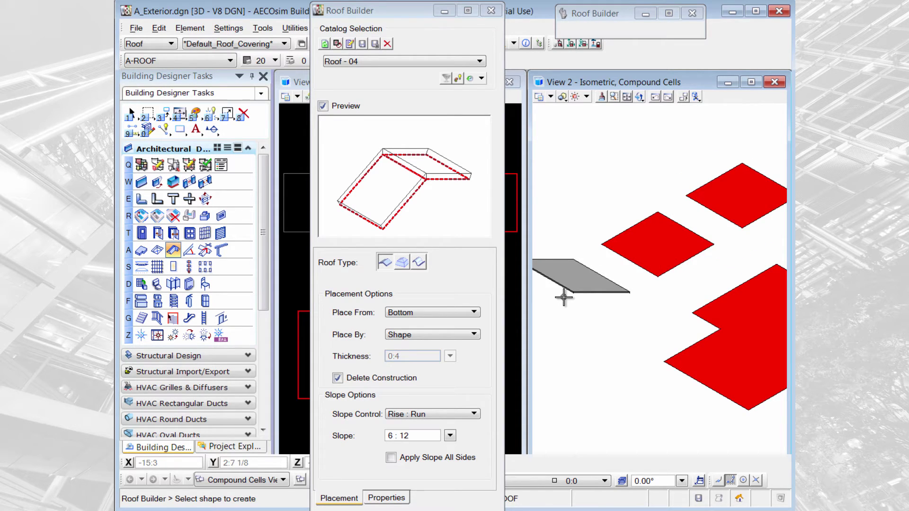
scroll(563, 297, down, 2)
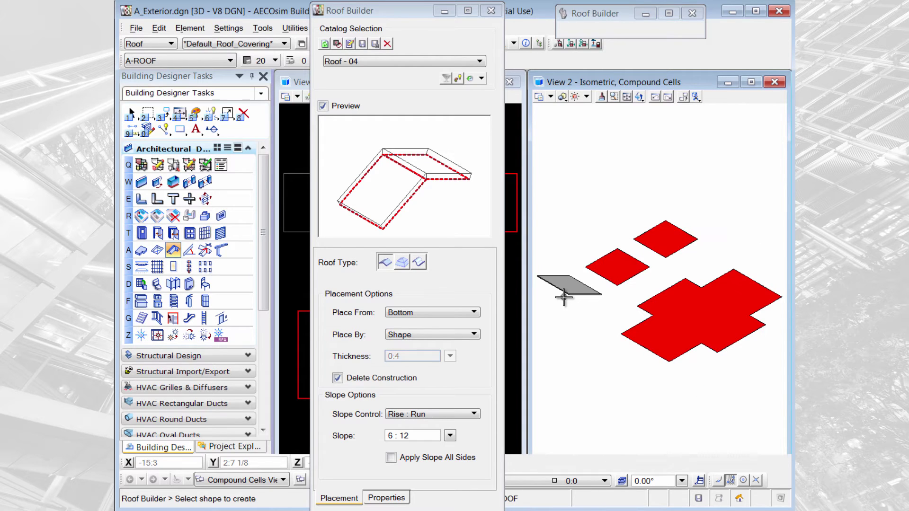
Step: Build a gable roof on the middle small square by sloping its front and rear sides
click(633, 279)
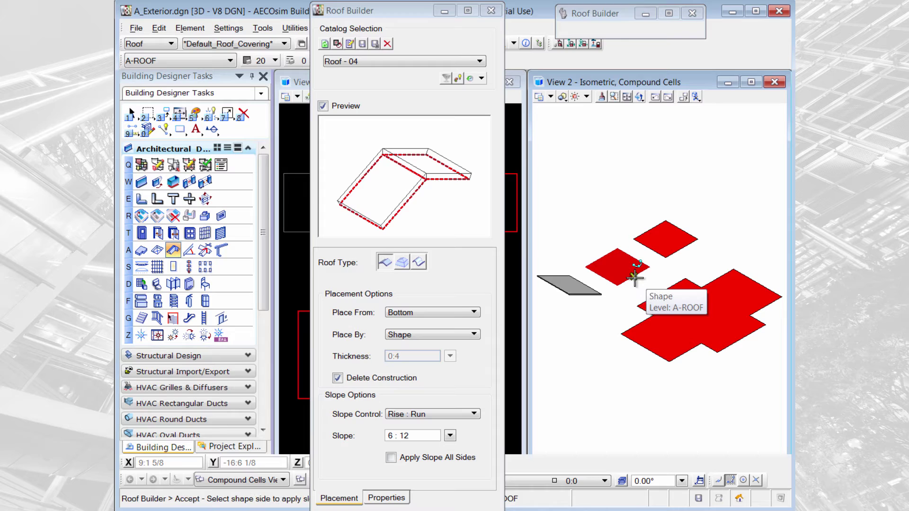
click(602, 257)
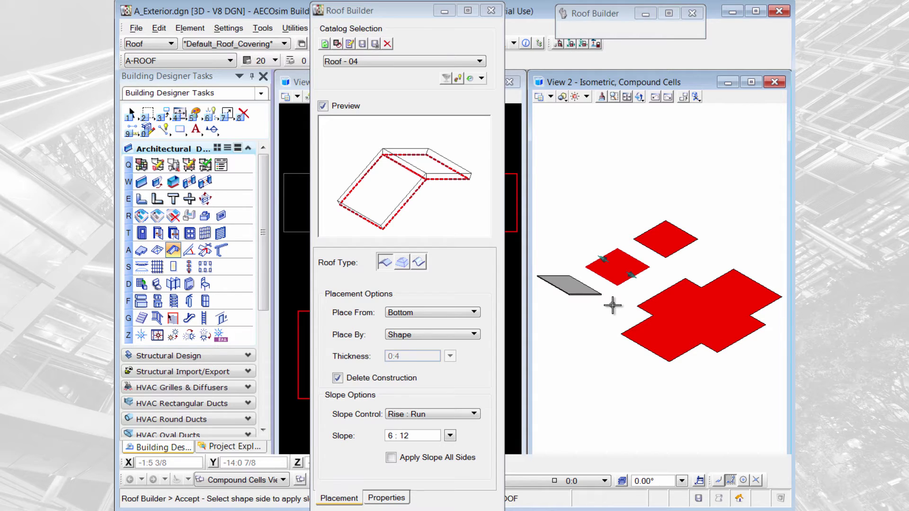
click(612, 305)
scroll(610, 281, up, 4)
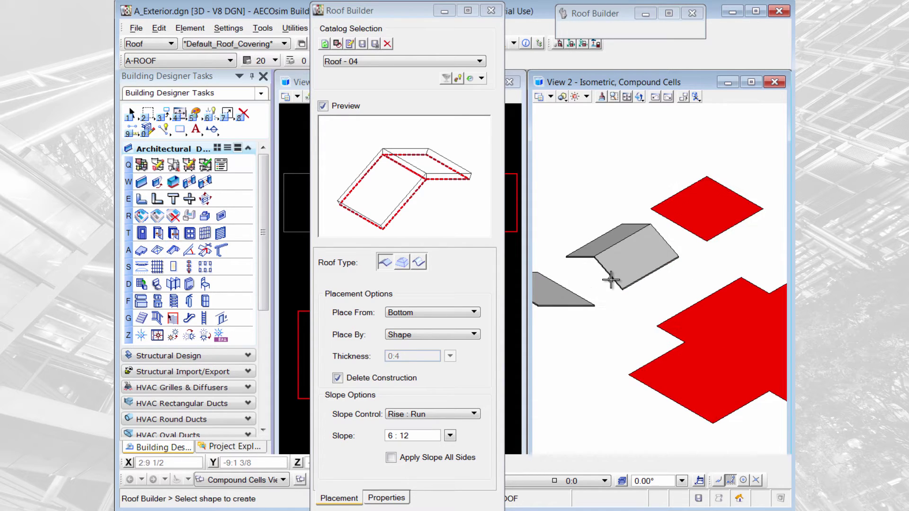
scroll(610, 280, up, 2)
scroll(611, 281, down, 5)
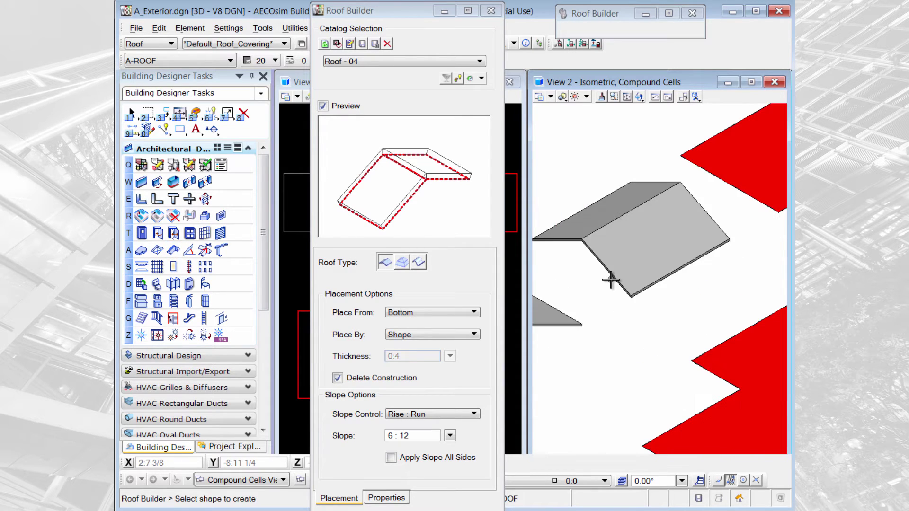
Step: Build a gable roof on the third small square by sloping the other pair of opposite sides, turning the ridge perpendicular to the middle roof's
click(735, 225)
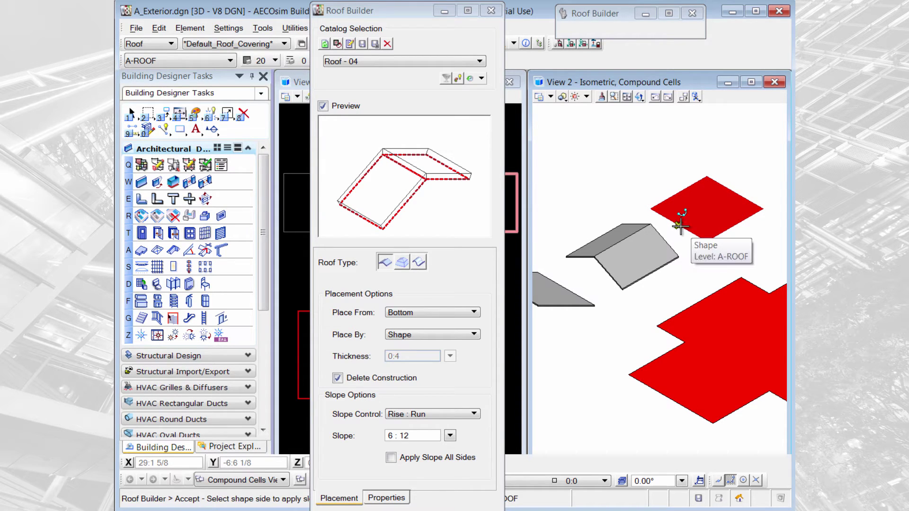
click(731, 192)
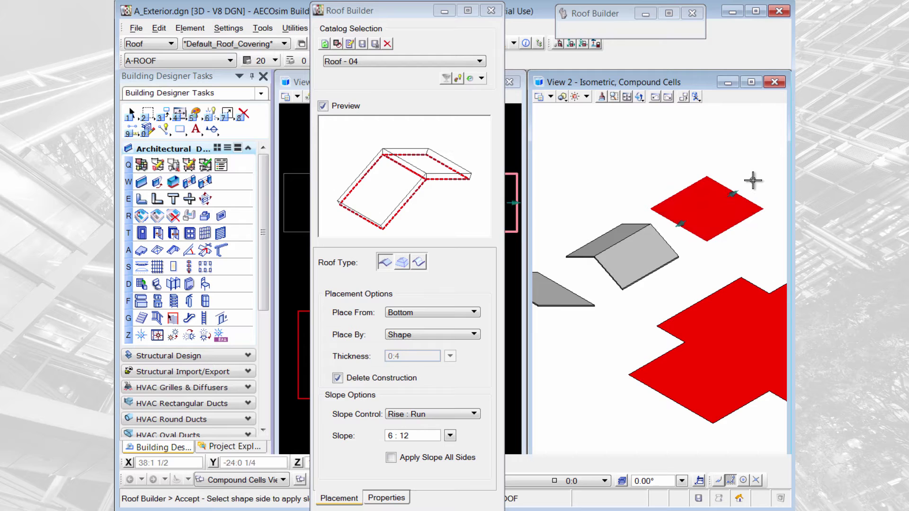
click(753, 180)
scroll(736, 235, up, 3)
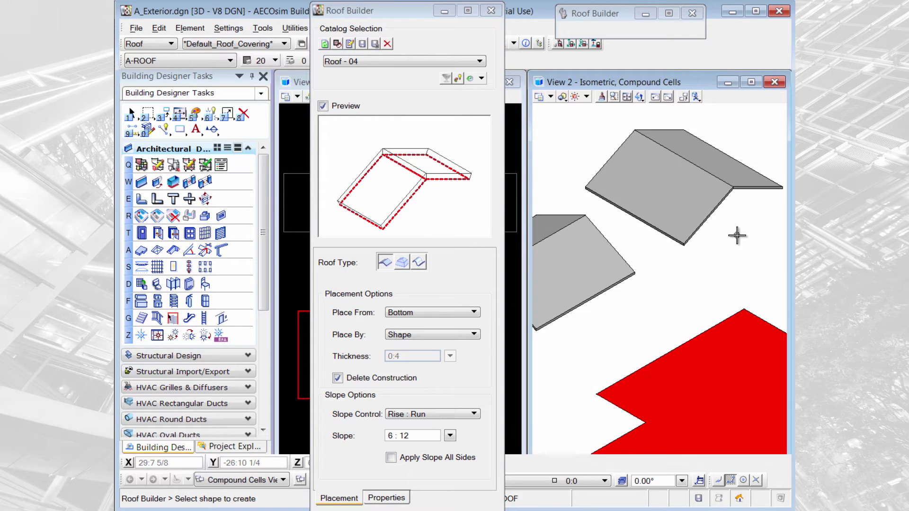
scroll(737, 235, down, 3)
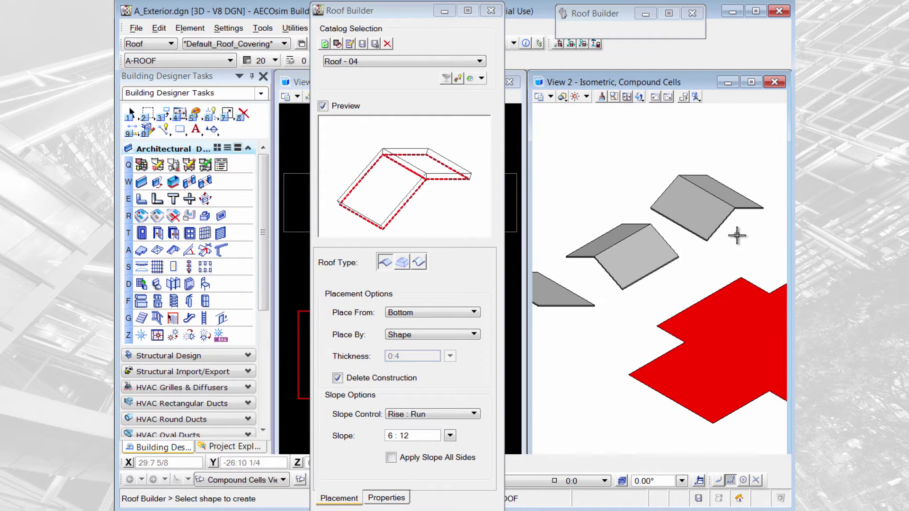
scroll(736, 235, down, 2)
Step: Turn on applying the slope to all sides and build a roof on the large cross-shaped outline
middle_drag(737, 236, 667, 402)
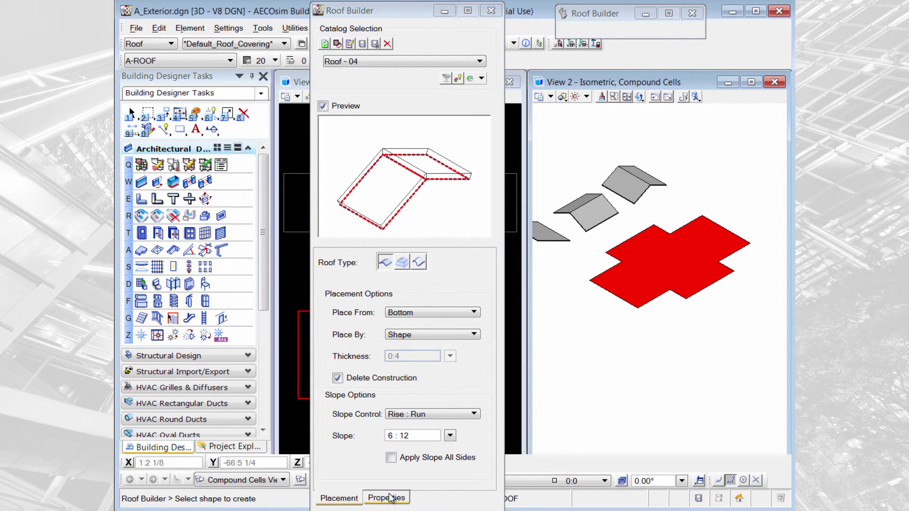
click(390, 458)
click(702, 293)
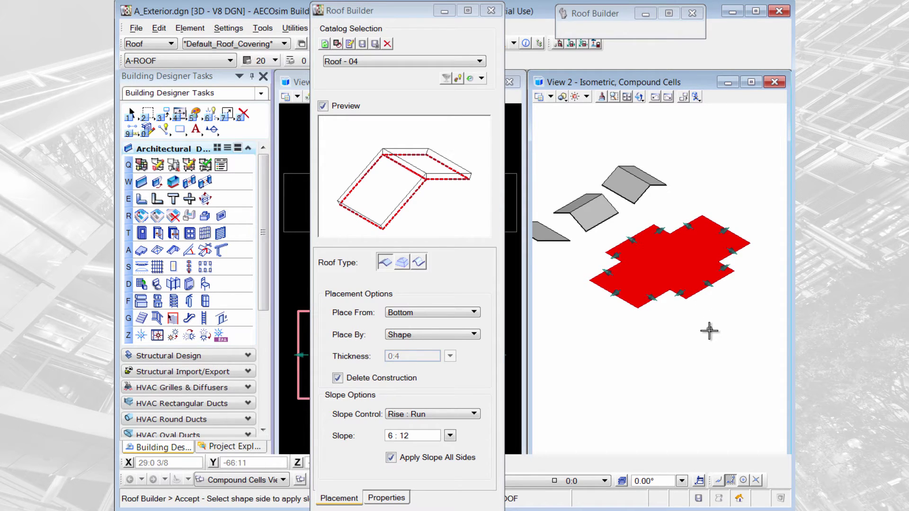
click(710, 306)
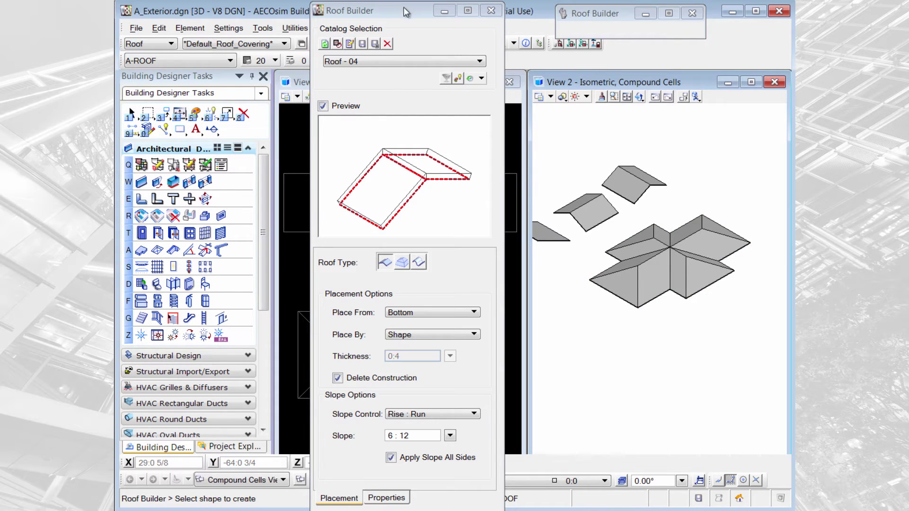
Step: Modify the roof slope with Rise : Run set to 4 : 12, selecting the rear panel of the middle gable roof at its eave
drag(403, 7, 591, 24)
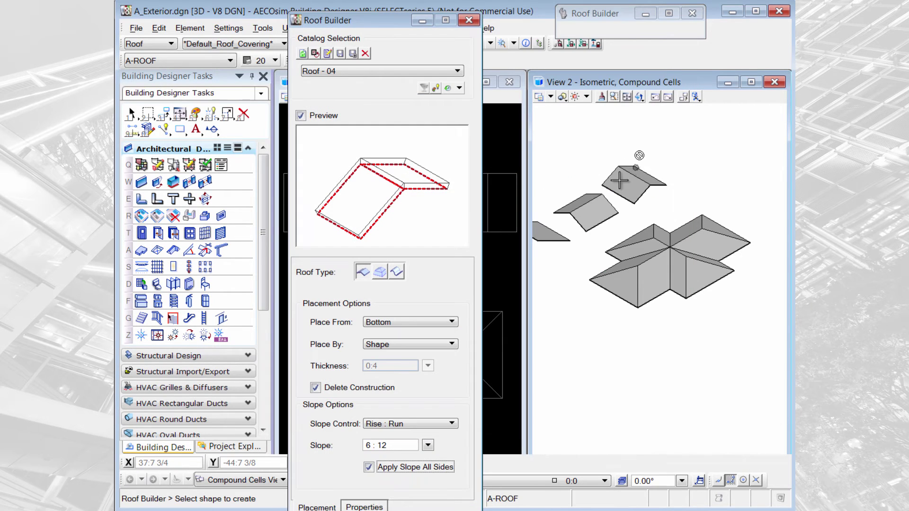
scroll(575, 212, up, 5)
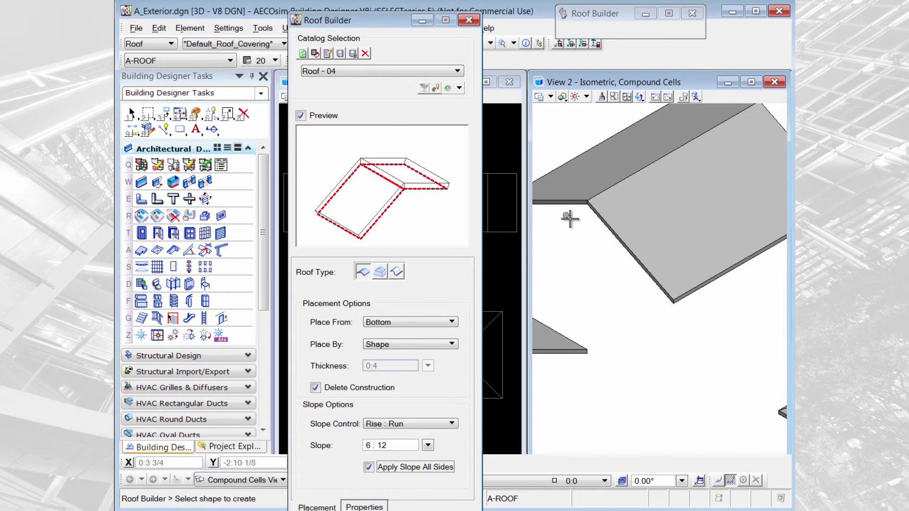
middle_drag(570, 217, 607, 251)
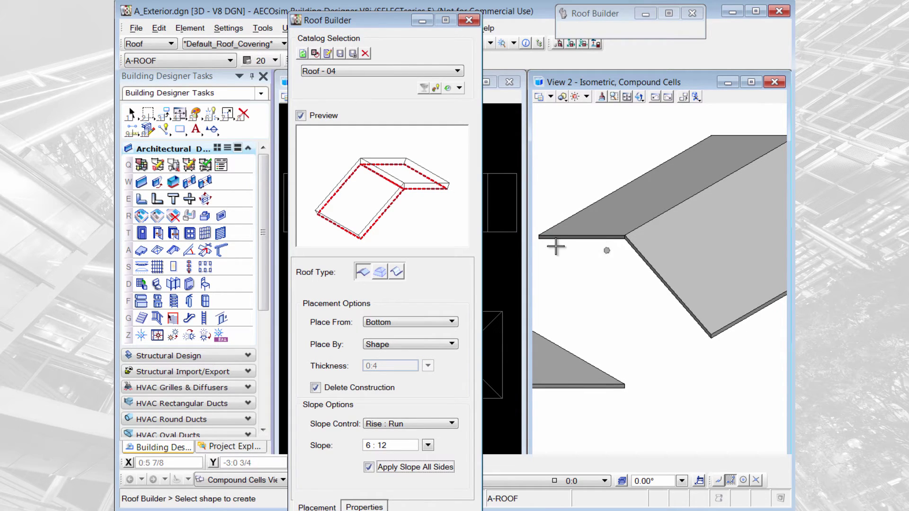
click(188, 250)
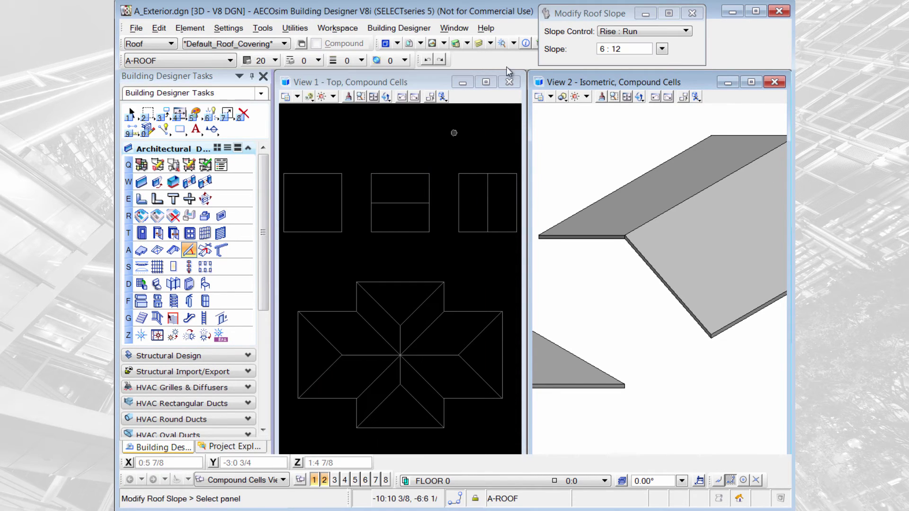
drag(578, 17, 352, 119)
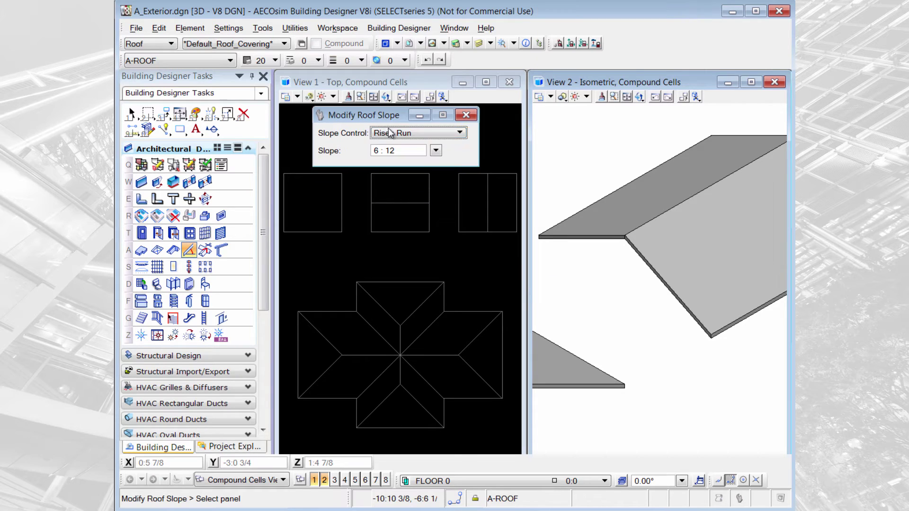
click(436, 151)
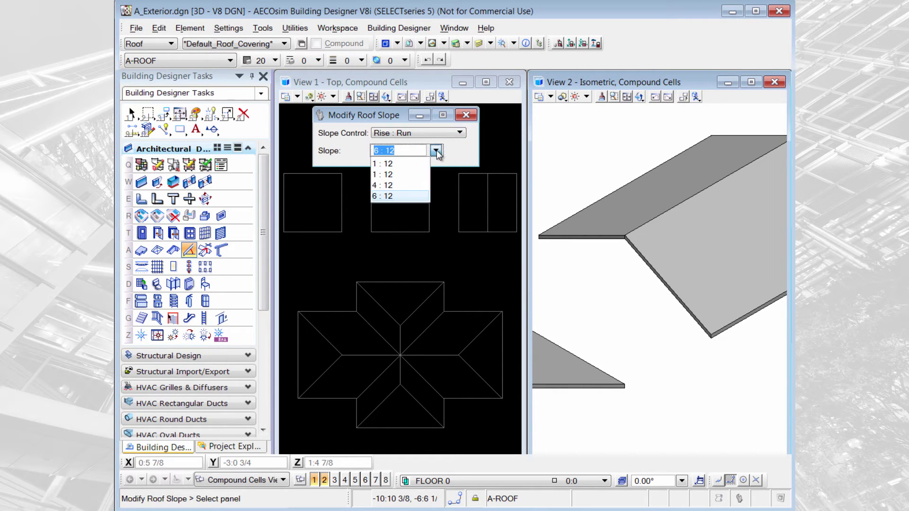
click(403, 185)
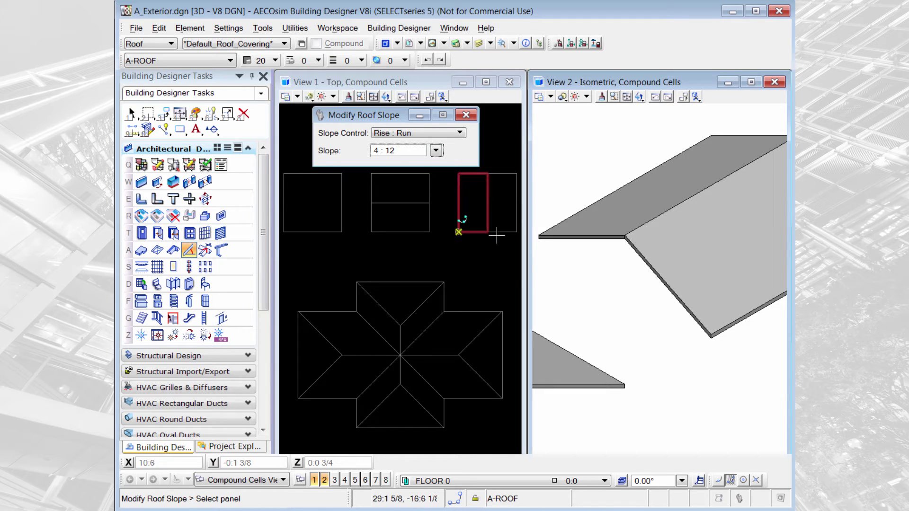
click(540, 237)
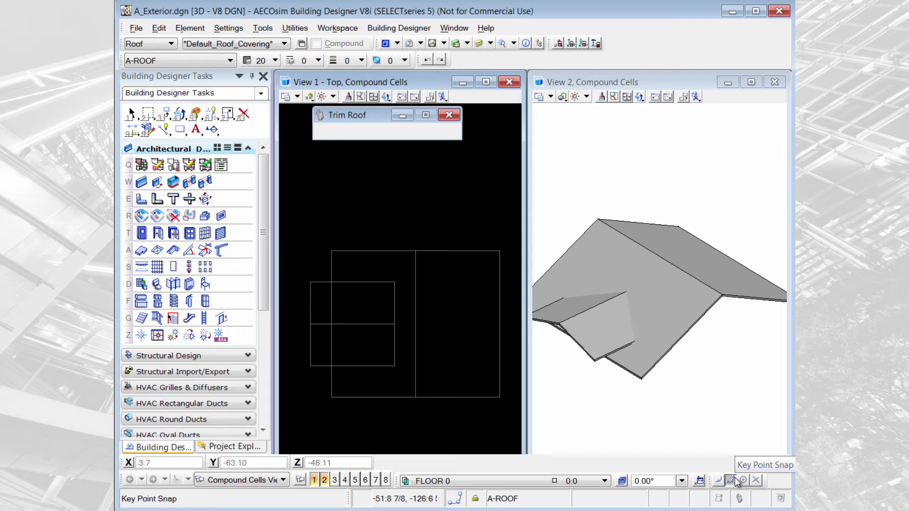
Step: Rotate the 3D view dynamically about the large roof's ridge end to examine how the small gable roof overlaps it
click(639, 97)
click(720, 327)
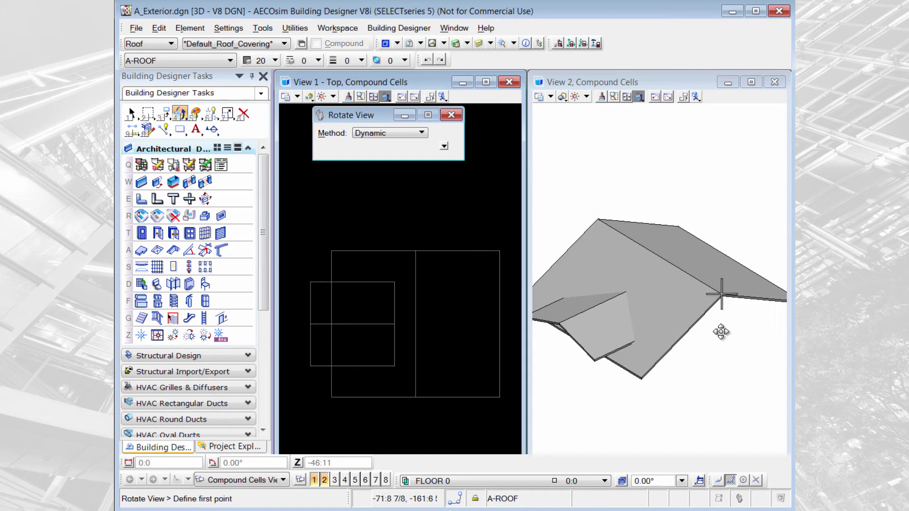
click(721, 294)
click(694, 197)
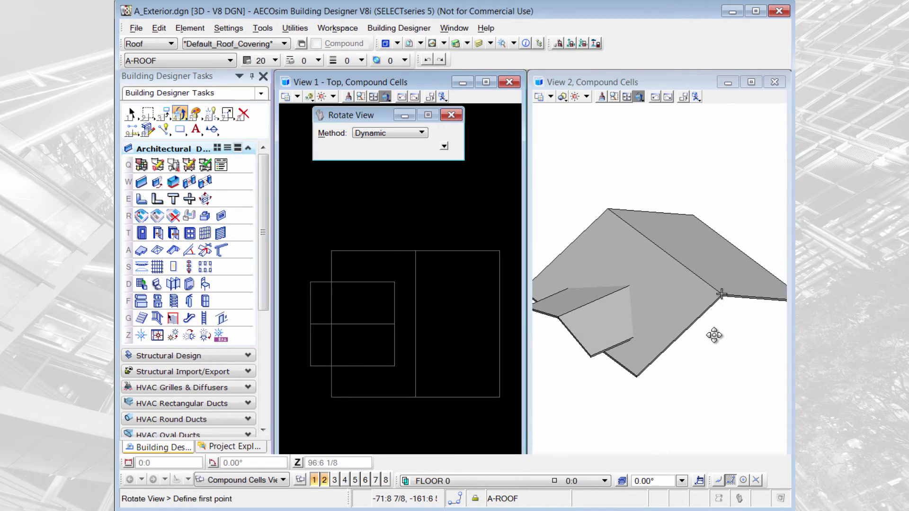
Step: Trim the small gable roof where it runs into the large gable roof, using the large roof as the clipping roof
click(714, 335)
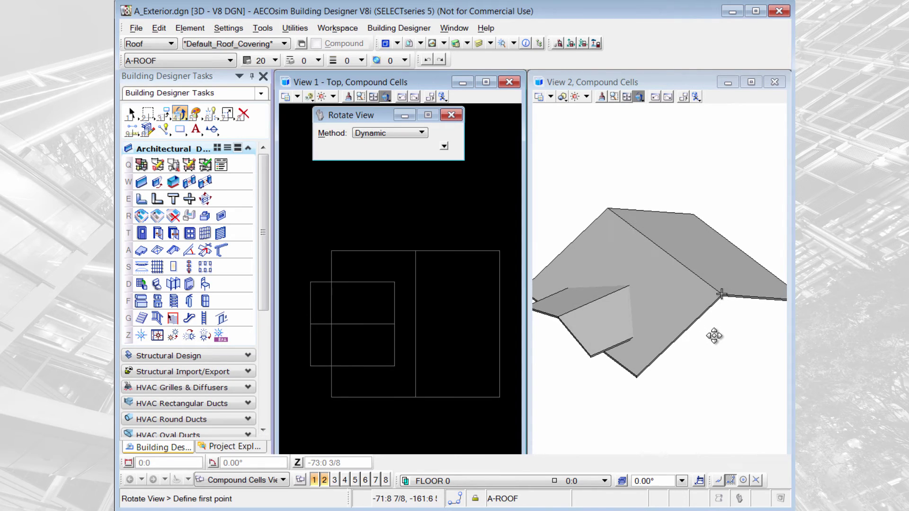
click(204, 250)
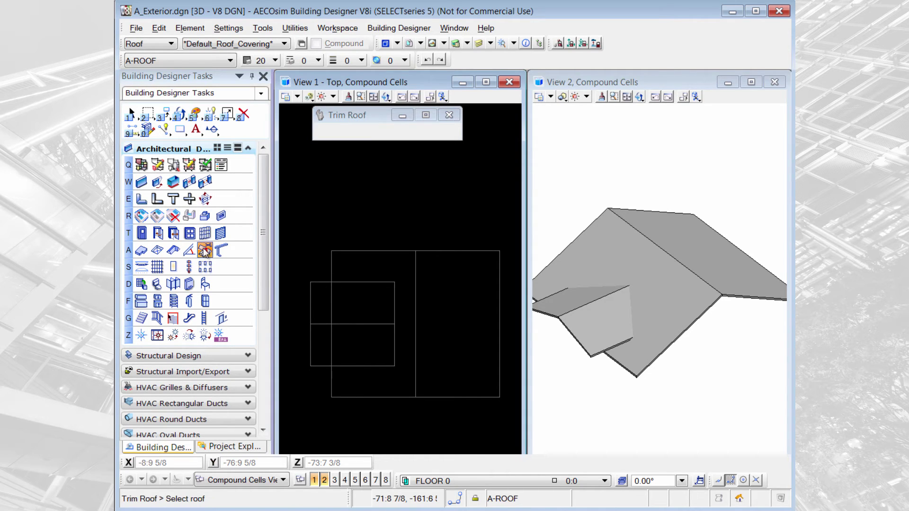
click(309, 366)
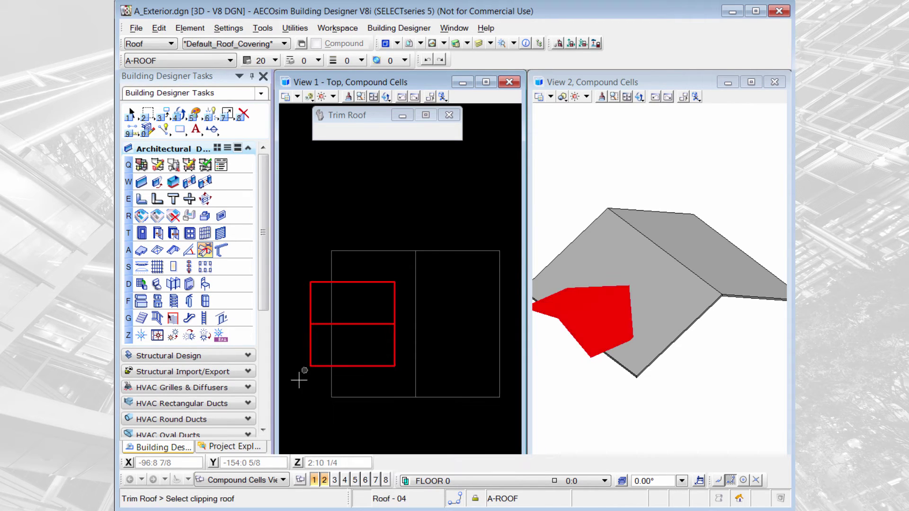
click(653, 363)
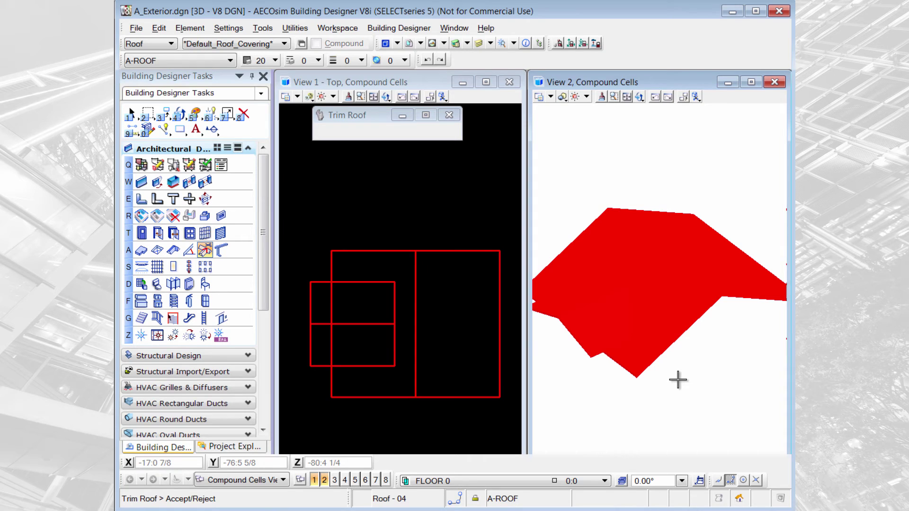
click(677, 380)
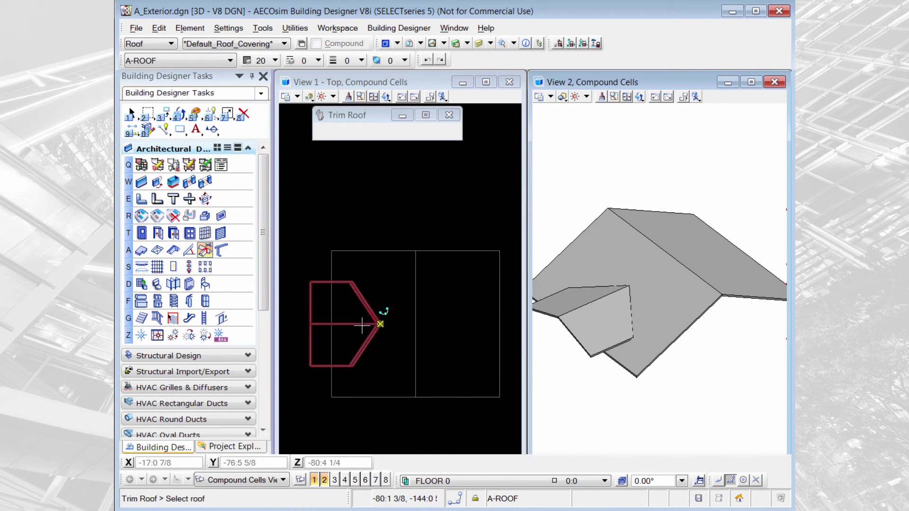
click(639, 97)
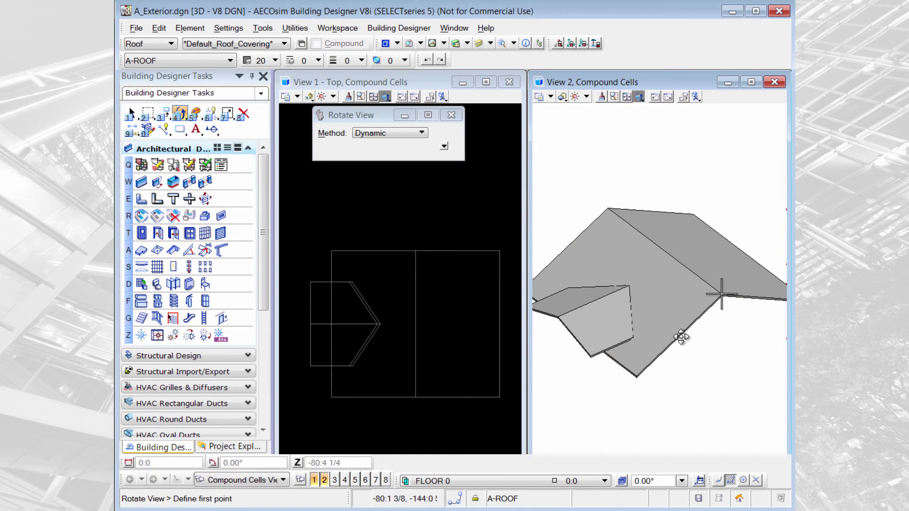
click(721, 294)
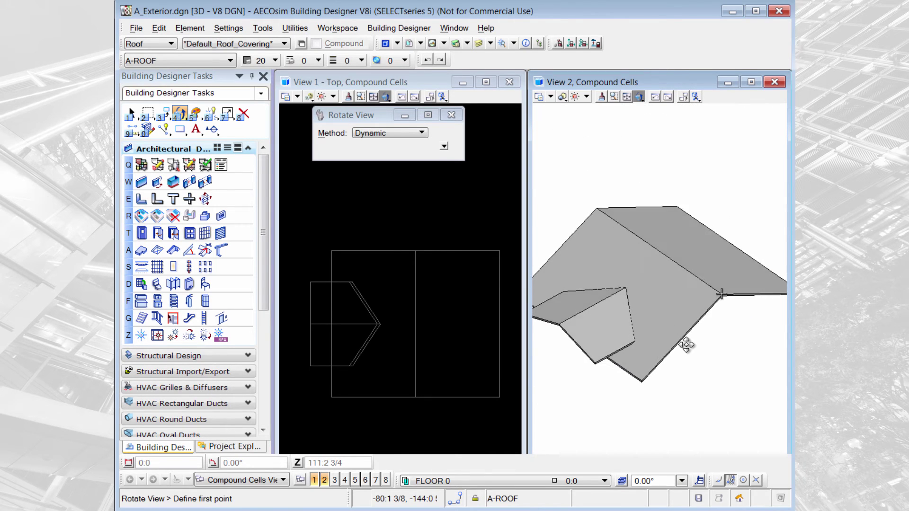
Step: Copy the gable roof straight up from its ridge in the front view, making 2 copies stacked at a 0:4 offset
key(r)
key(3)
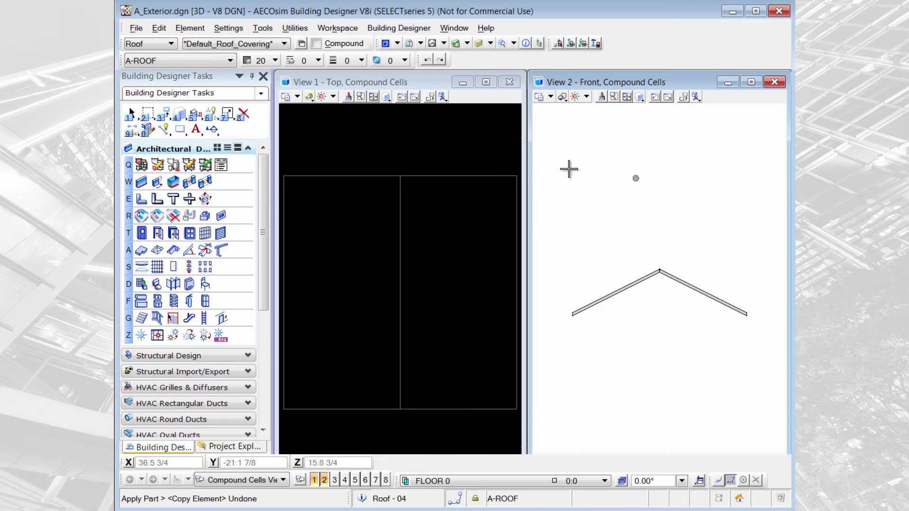
right_click(593, 230)
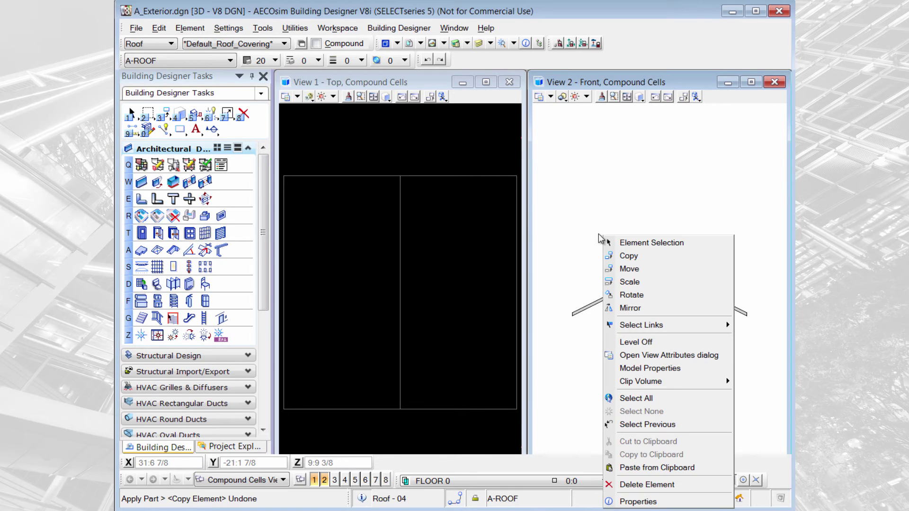
click(610, 255)
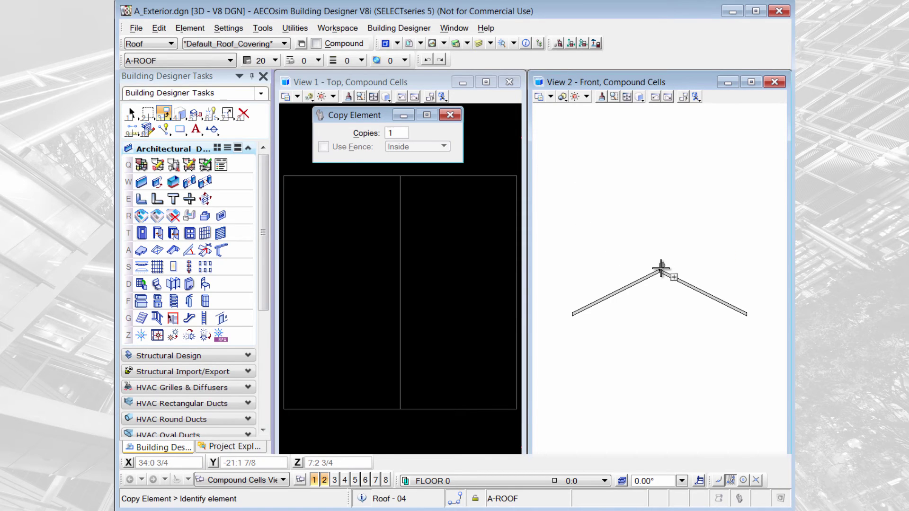
click(659, 270)
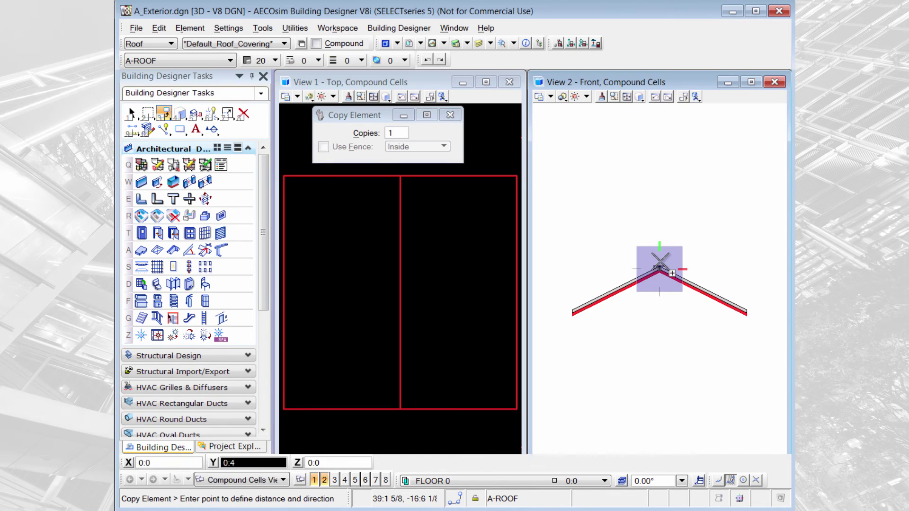
click(389, 133)
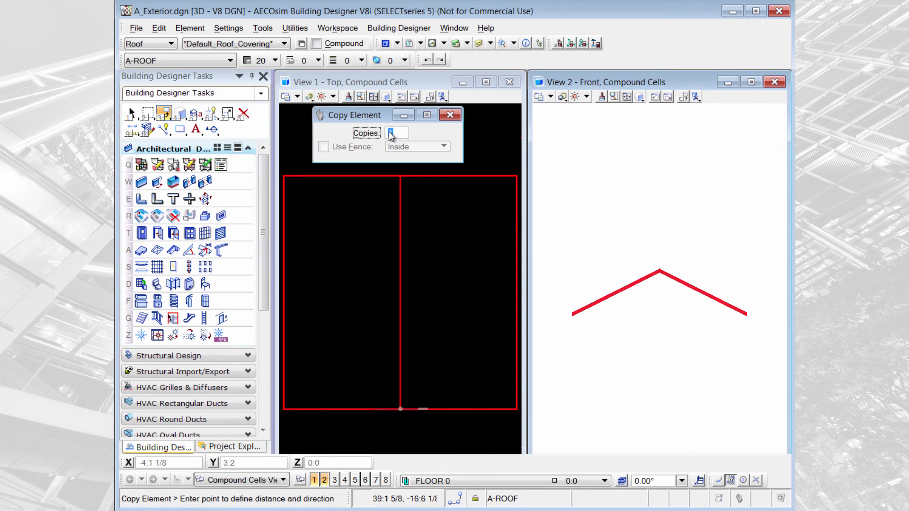
text(2)
key(Return)
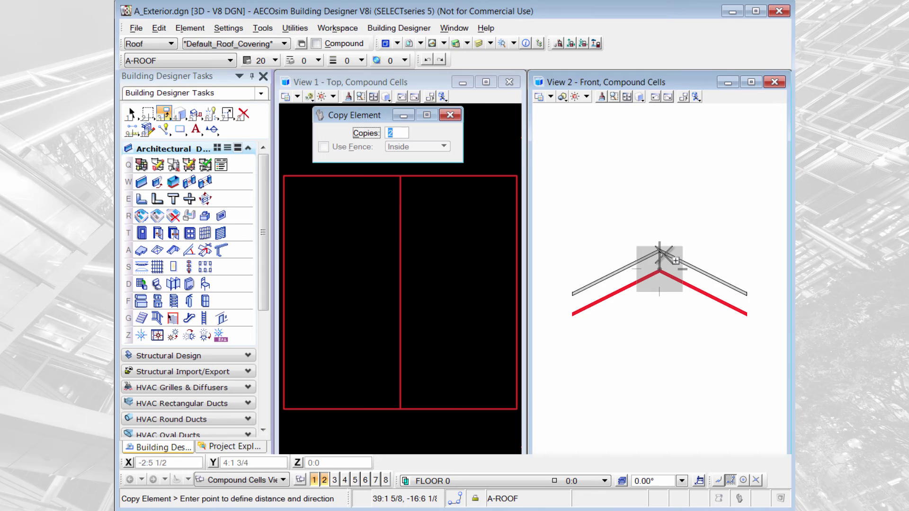
click(658, 266)
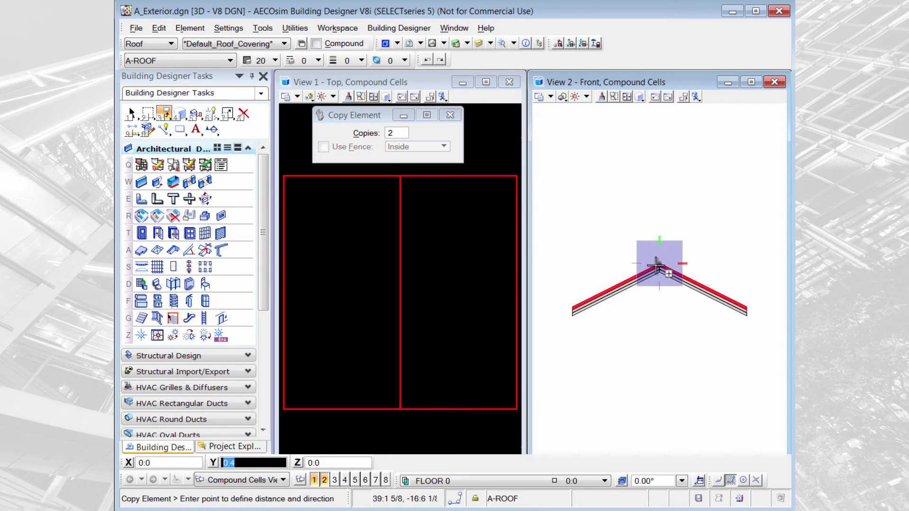
right_click(658, 266)
scroll(661, 279, up, 2)
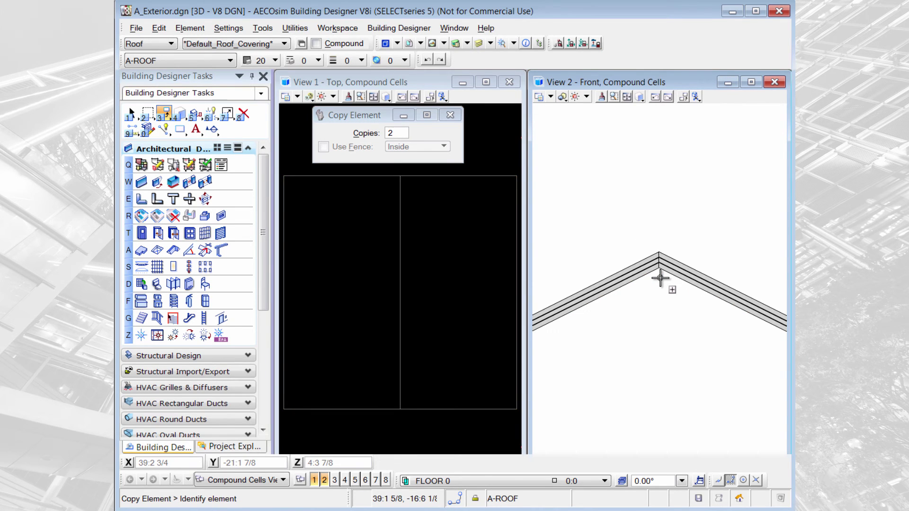
scroll(660, 279, down, 2)
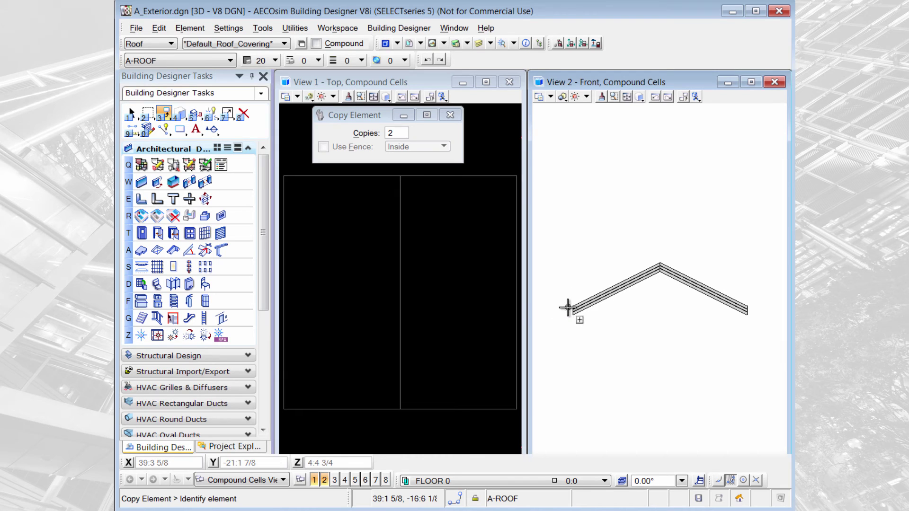
Step: Apply the Shingles_Slate part from the Roof family to the middle of the three stacked roof layers
click(195, 116)
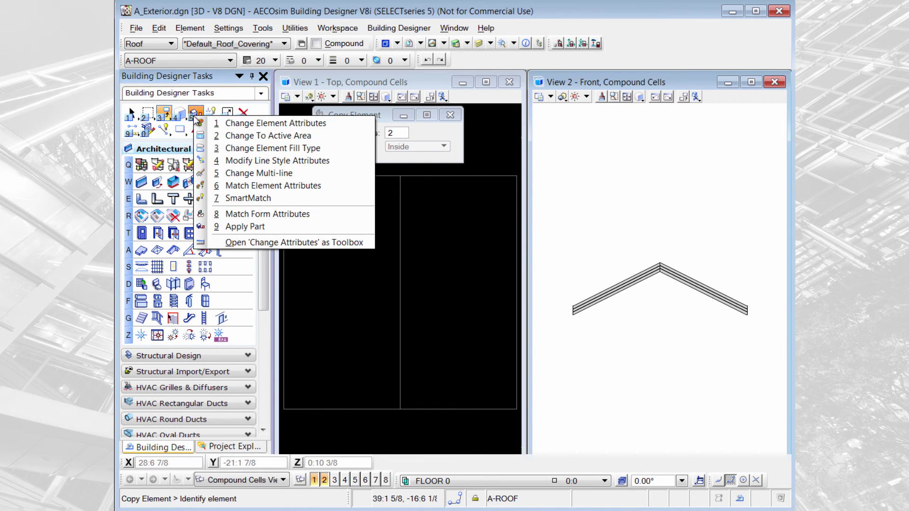
click(250, 226)
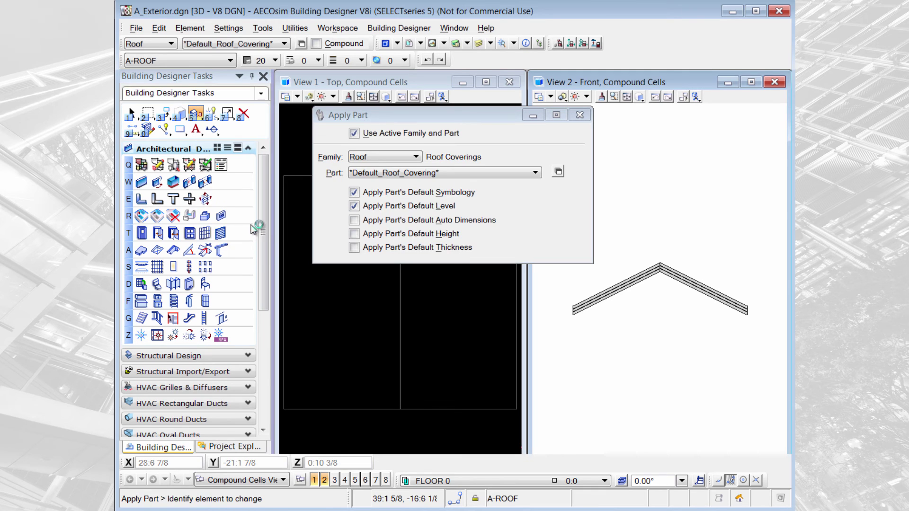
click(373, 172)
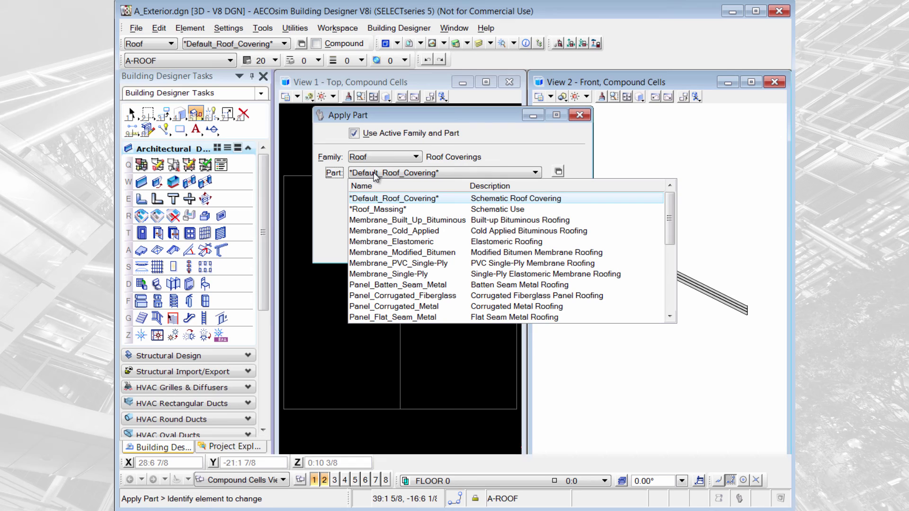
scroll(382, 235, down, 2)
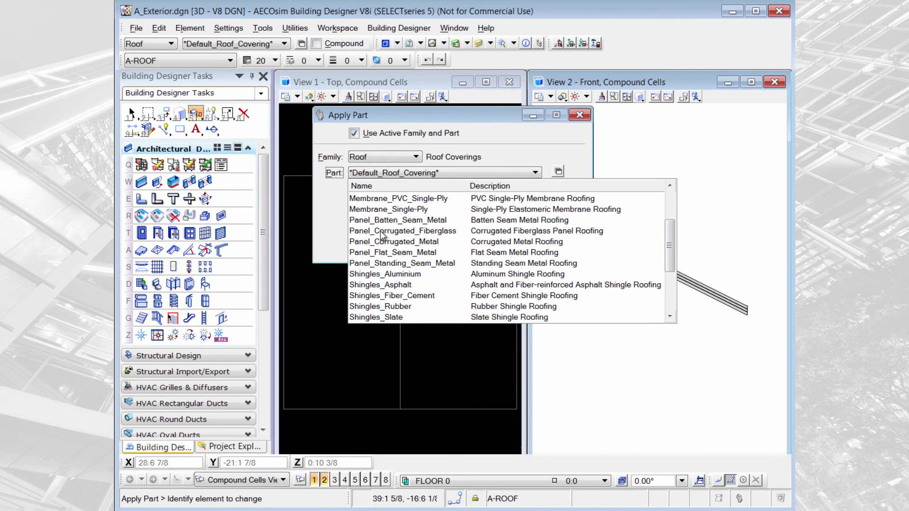
scroll(382, 235, down, 1)
click(398, 285)
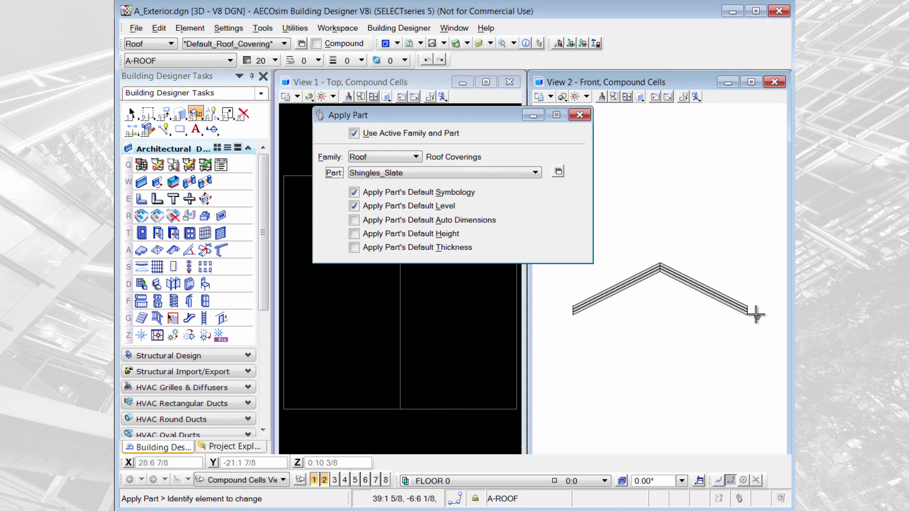
click(748, 310)
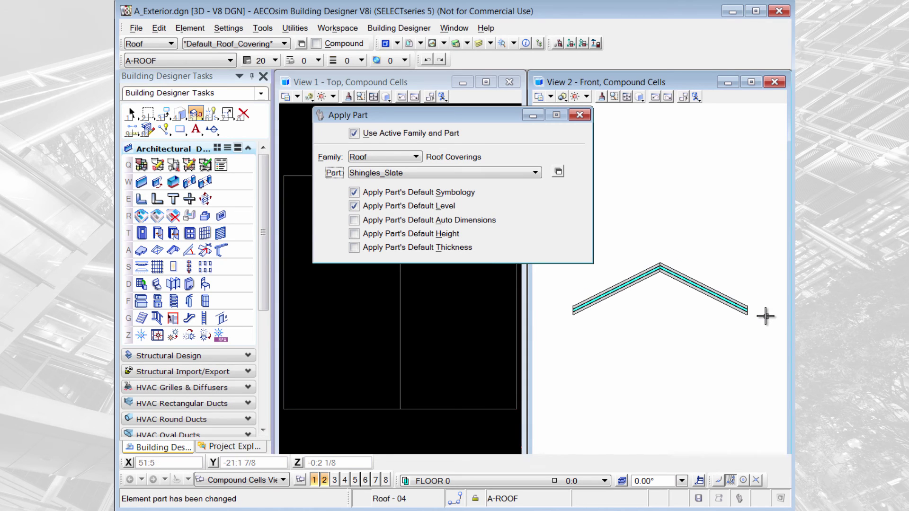
Step: Apply the Tiles_Aluminum part to the uppermost of the three stacked roof layers
click(428, 173)
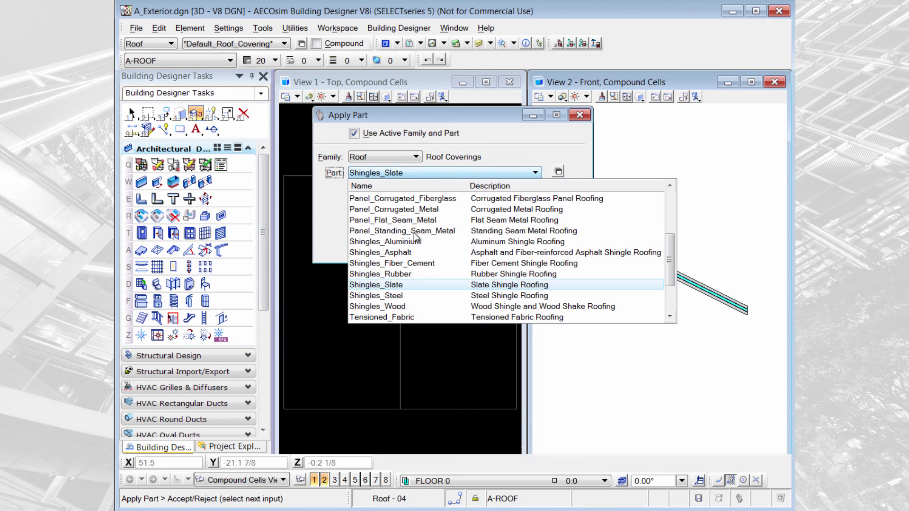
scroll(419, 250, down, 1)
scroll(419, 250, down, 1)
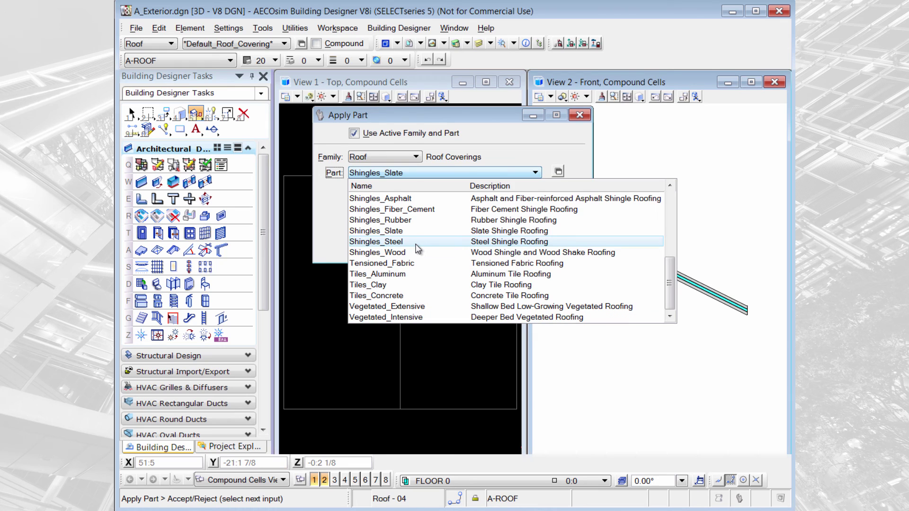
click(401, 274)
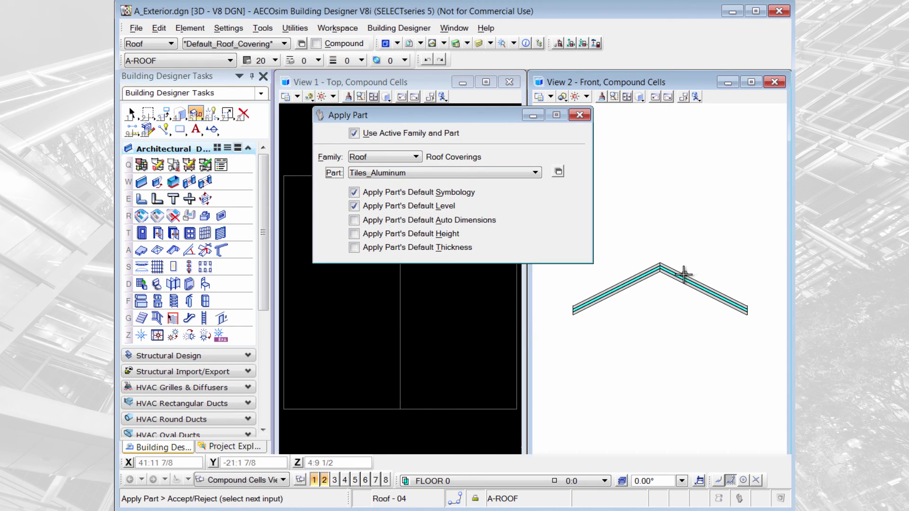
click(686, 280)
click(662, 266)
scroll(663, 268, up, 4)
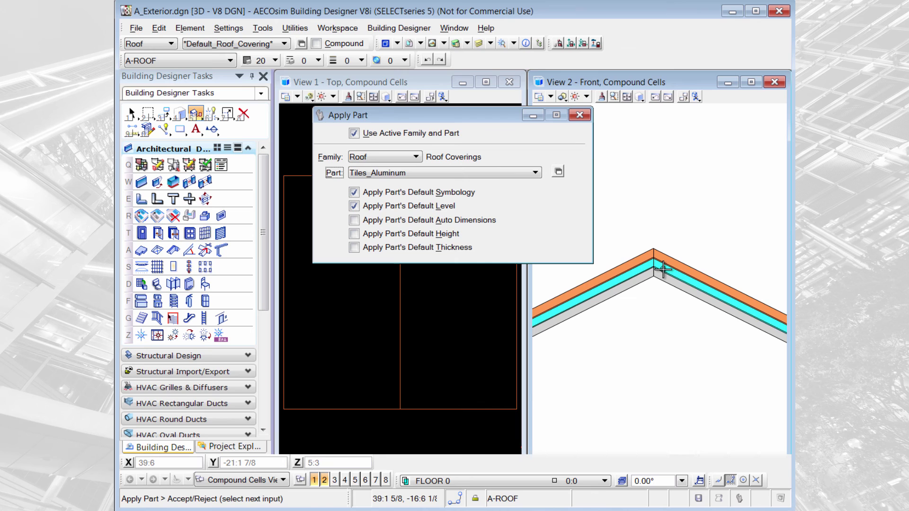